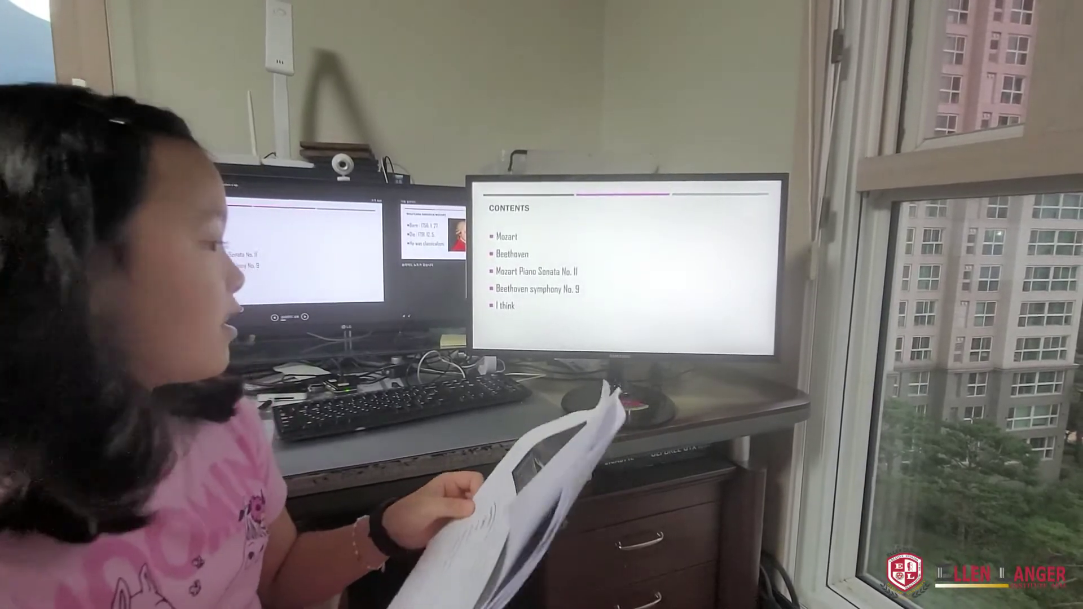
pyautogui.press('Right')
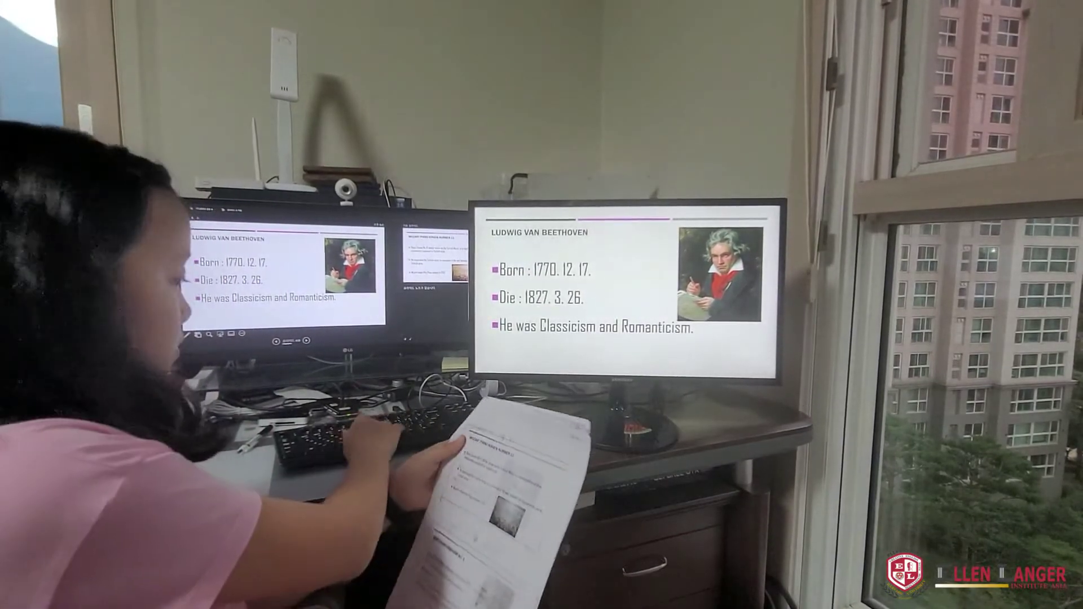
pyautogui.press('Right')
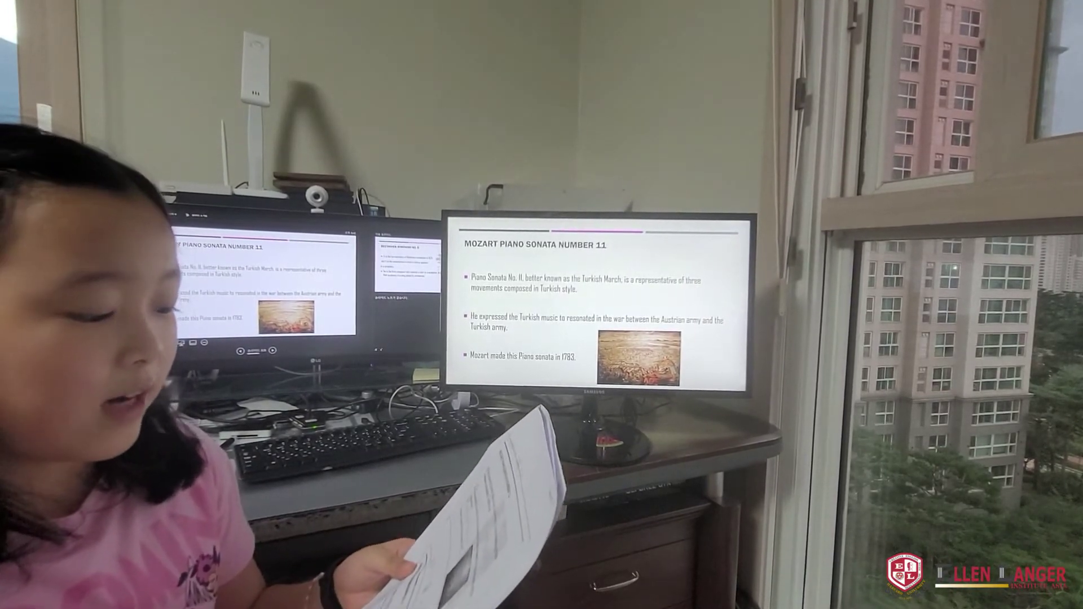
pyautogui.press('Right')
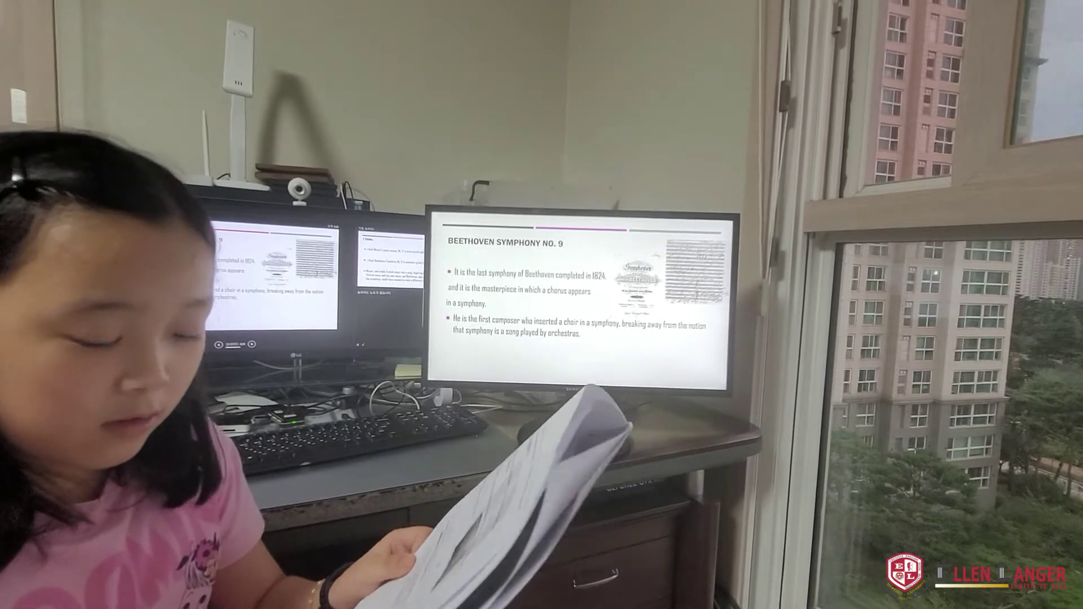
pyautogui.press('Right')
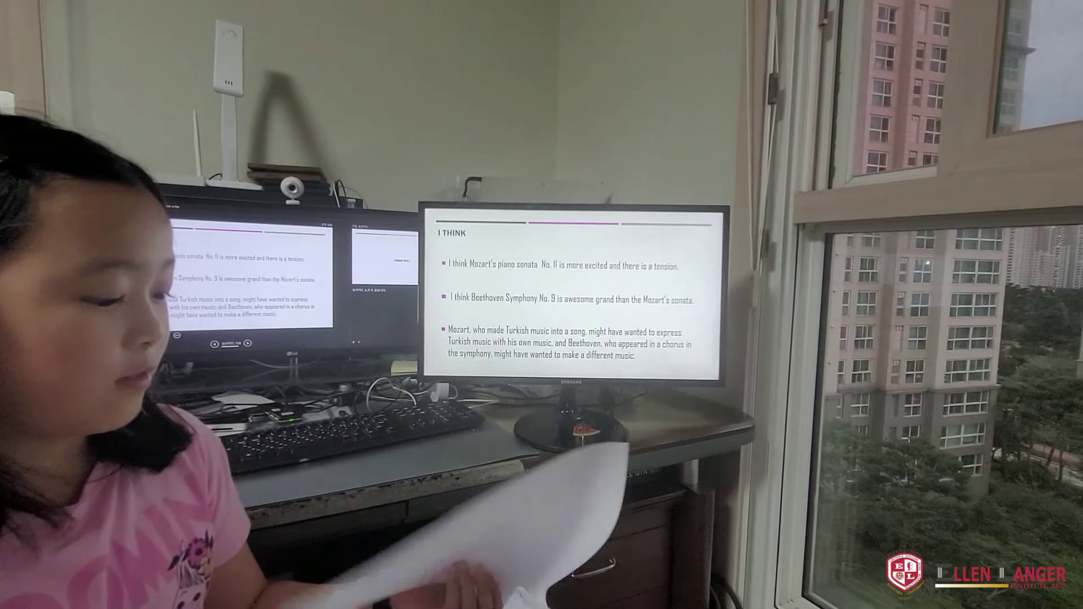
pyautogui.press('Right')
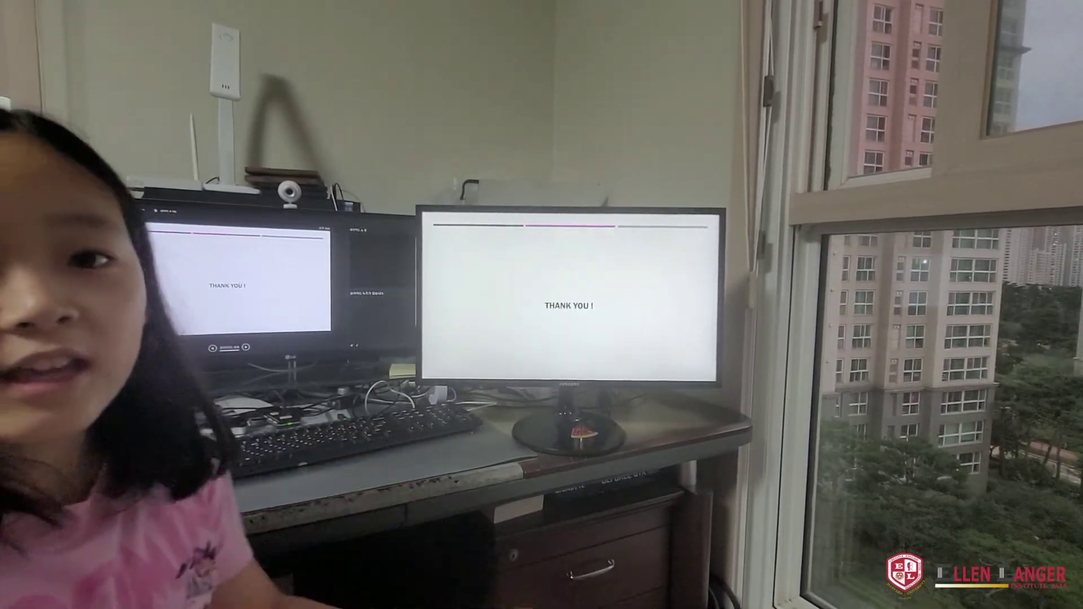